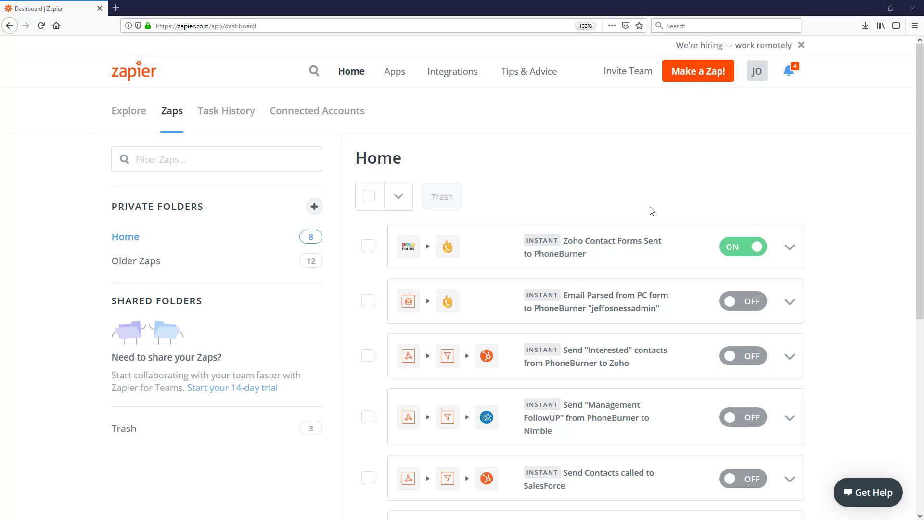
# Step: Start a new Zap triggered by Zoho Forms New Form Entry, keeping the existing tested account
pyautogui.click(698, 79)
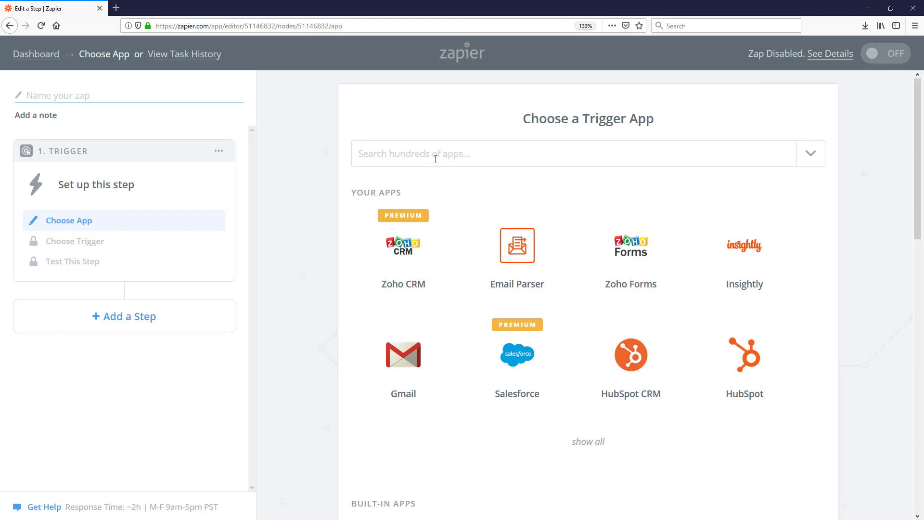
pyautogui.click(652, 266)
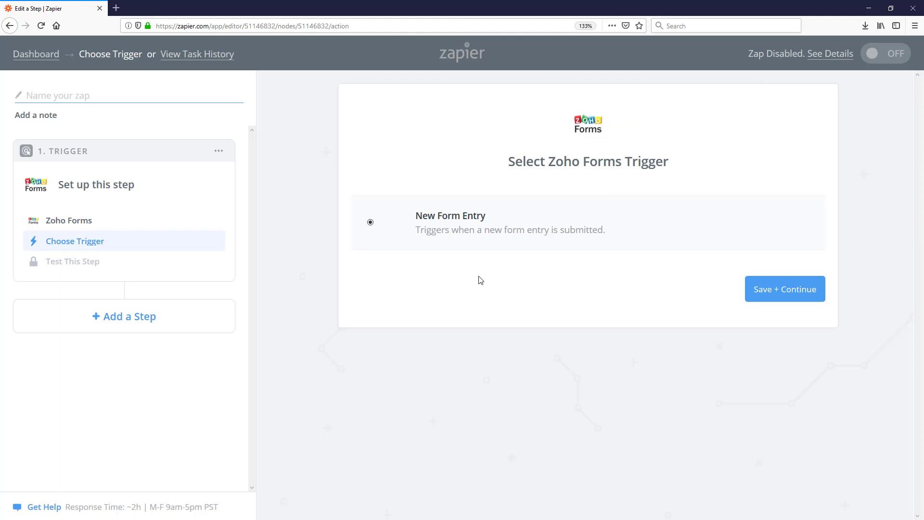
pyautogui.click(765, 289)
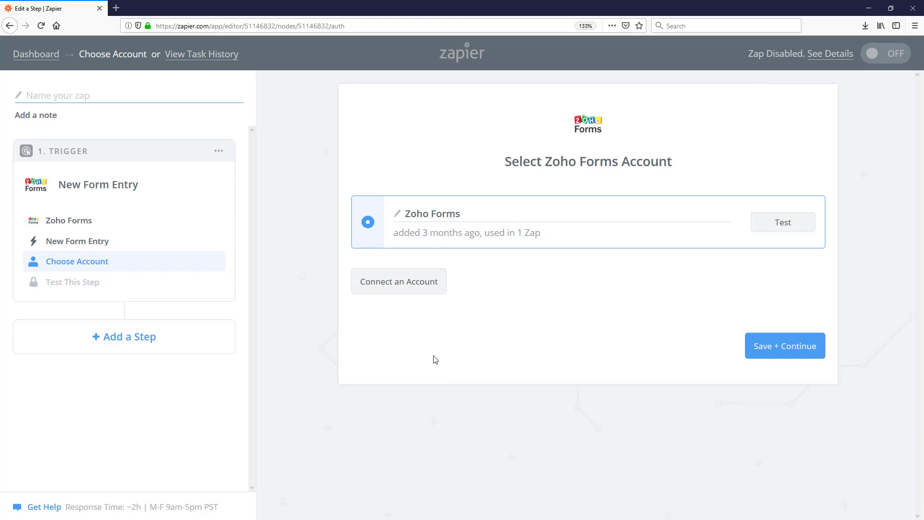
pyautogui.click(408, 289)
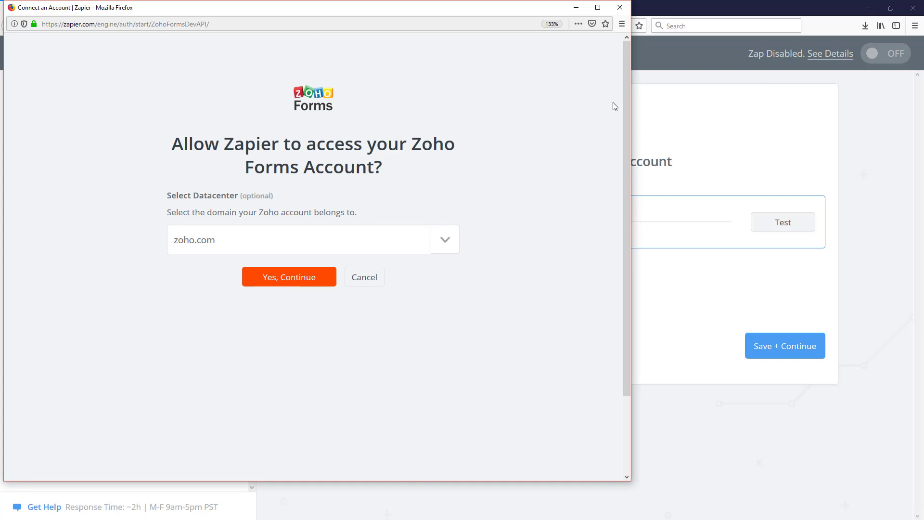
pyautogui.click(620, 7)
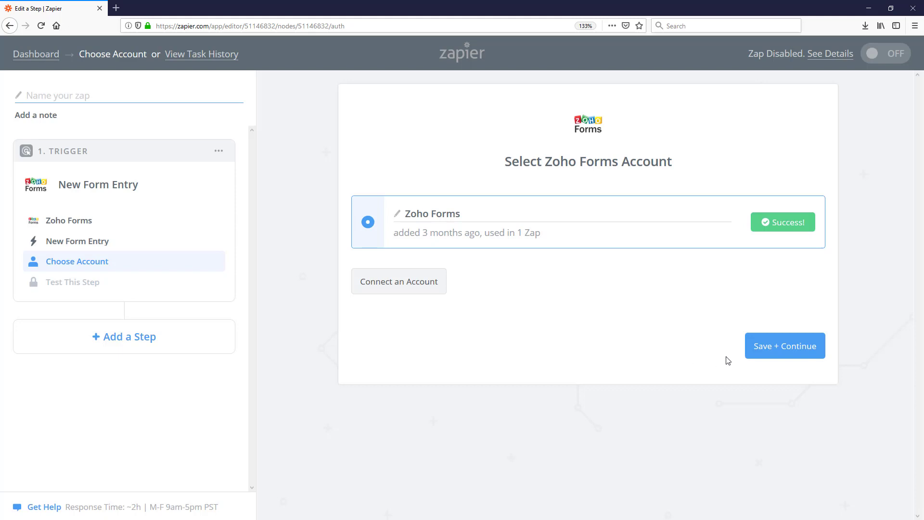
pyautogui.click(777, 345)
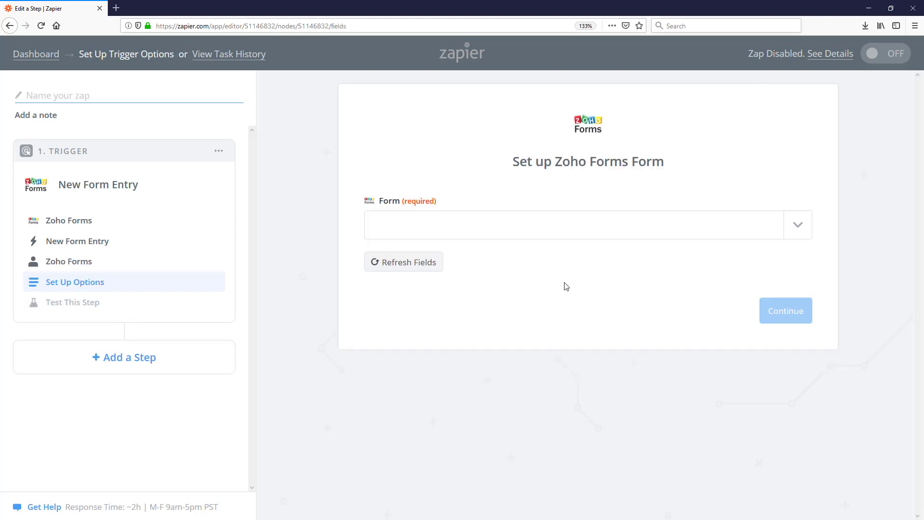
# Step: Select the Give me a Call form for the trigger
pyautogui.click(798, 230)
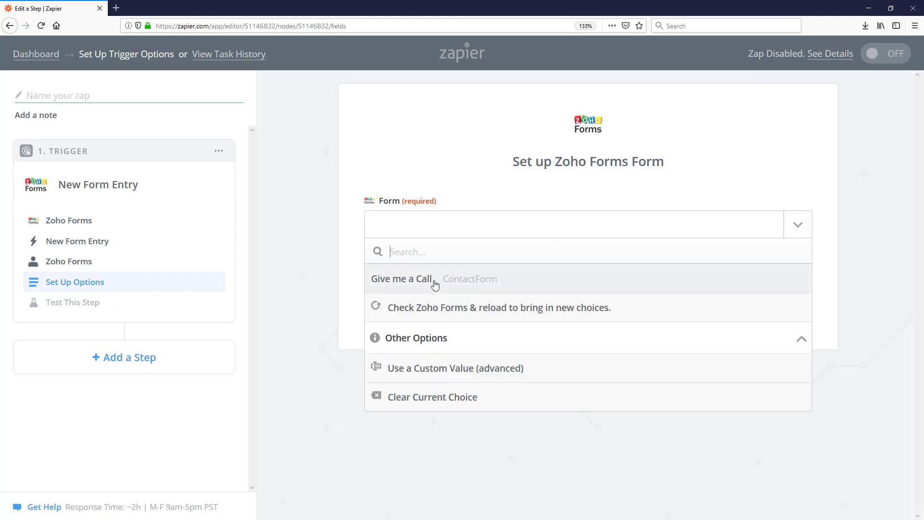
pyautogui.click(491, 288)
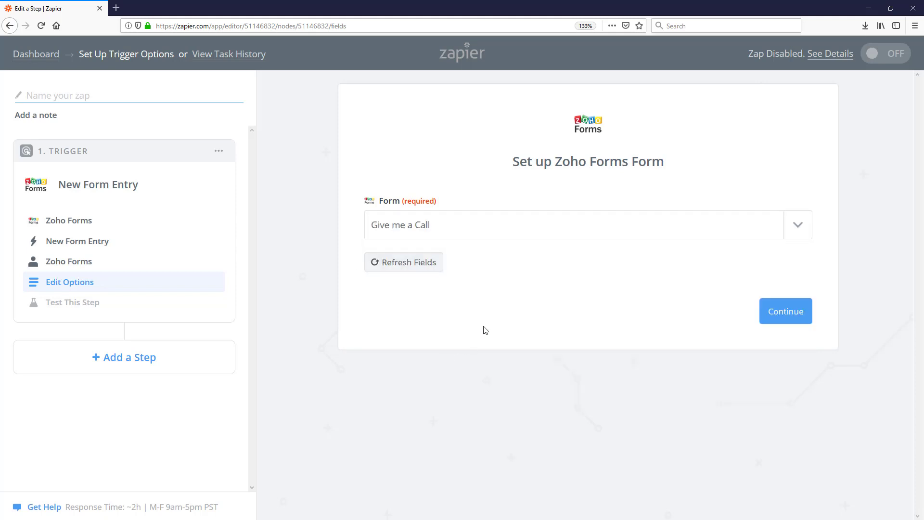
pyautogui.click(793, 318)
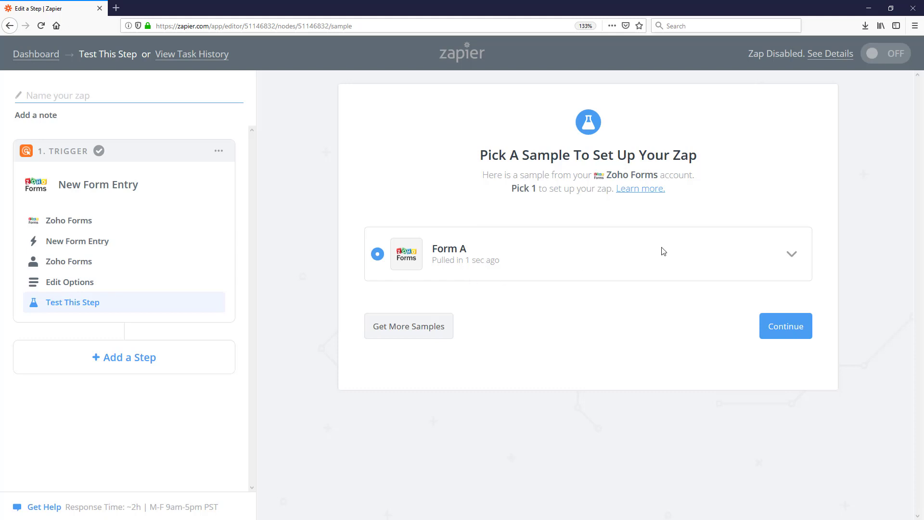
# Step: Review the Form A sample entry and accept it to finish the trigger
pyautogui.click(791, 254)
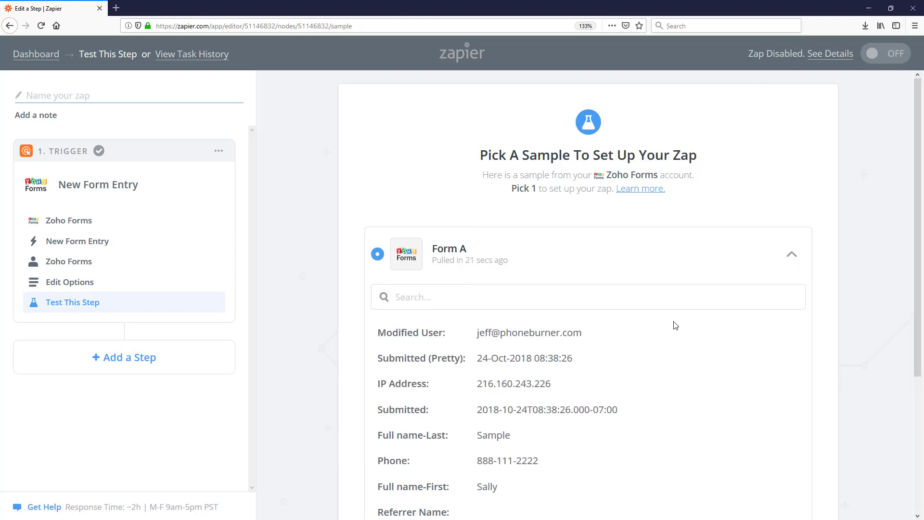
pyautogui.scroll(-4, 674, 320)
pyautogui.scroll(2, 678, 326)
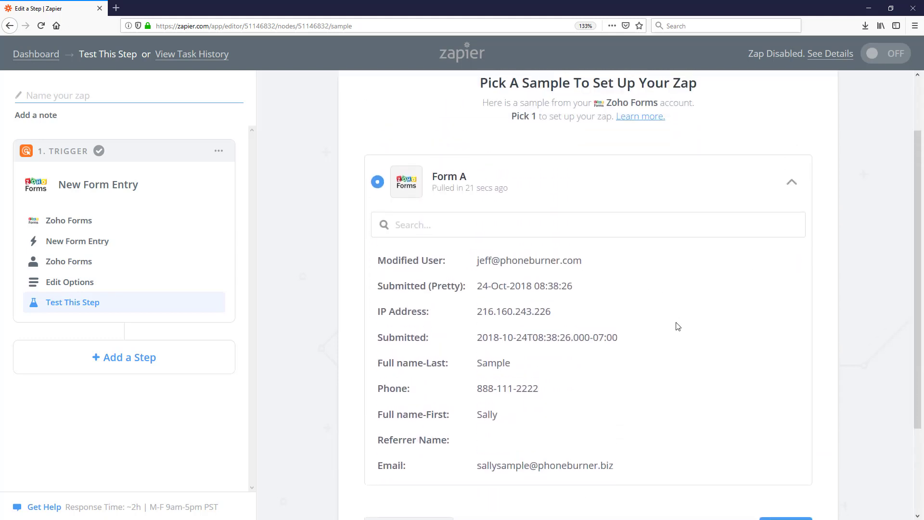
pyautogui.scroll(-2, 678, 326)
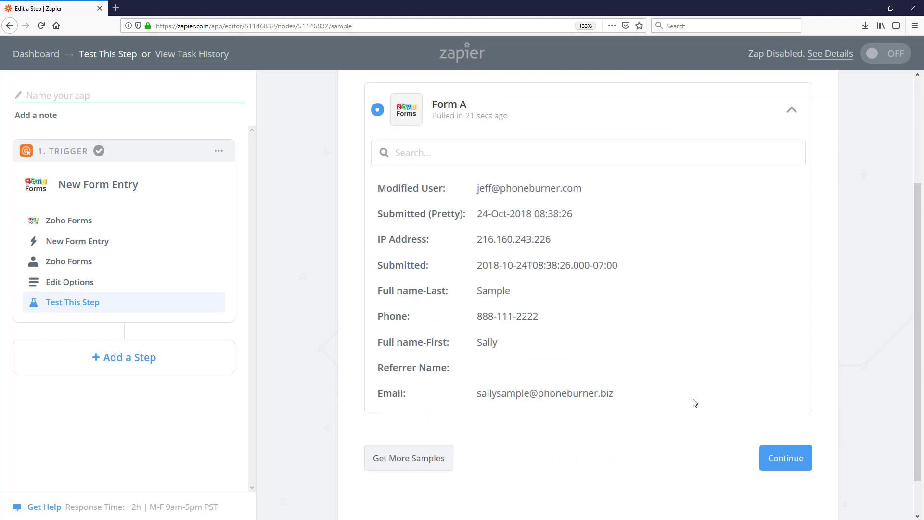
pyautogui.click(776, 455)
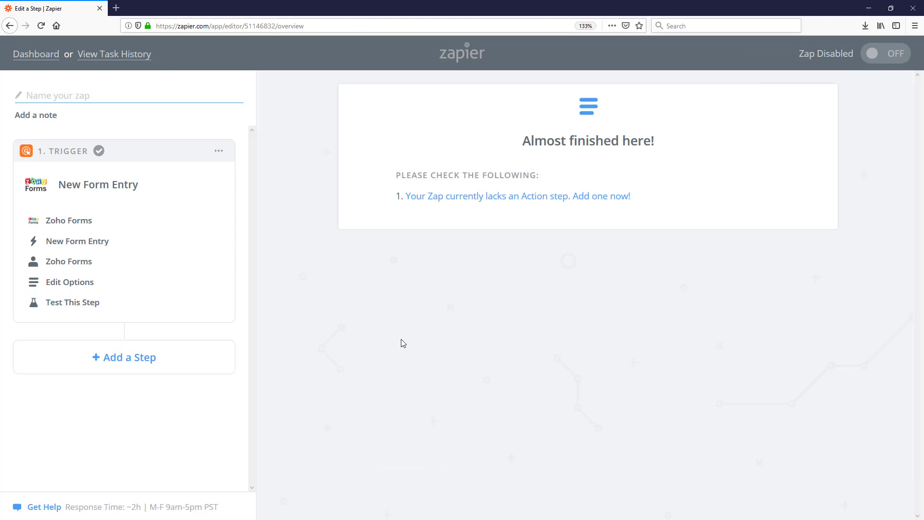
# Step: Add PhoneBurner Create Contact as the Zap's action step
pyautogui.click(471, 198)
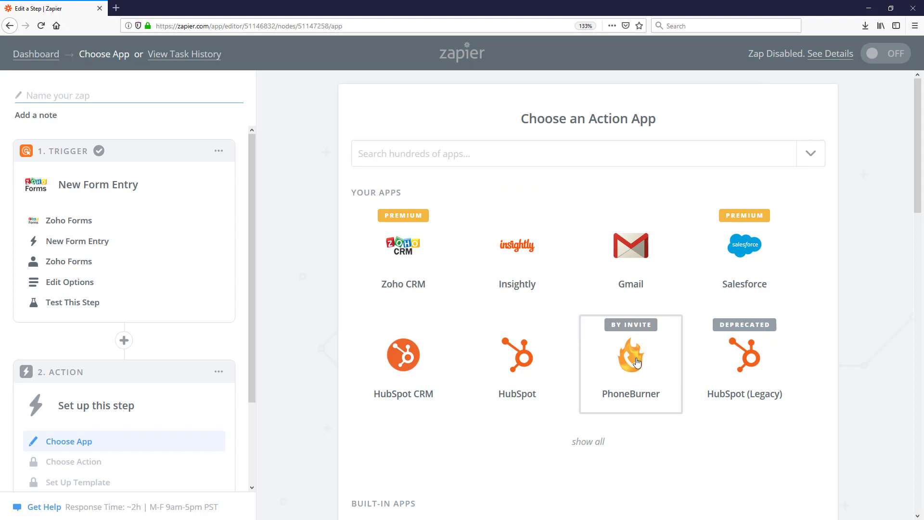
pyautogui.click(636, 362)
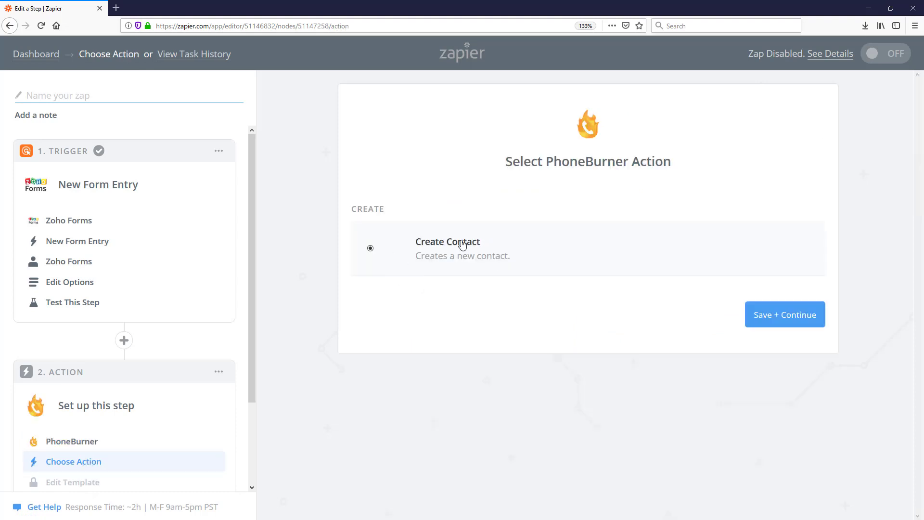
pyautogui.click(785, 314)
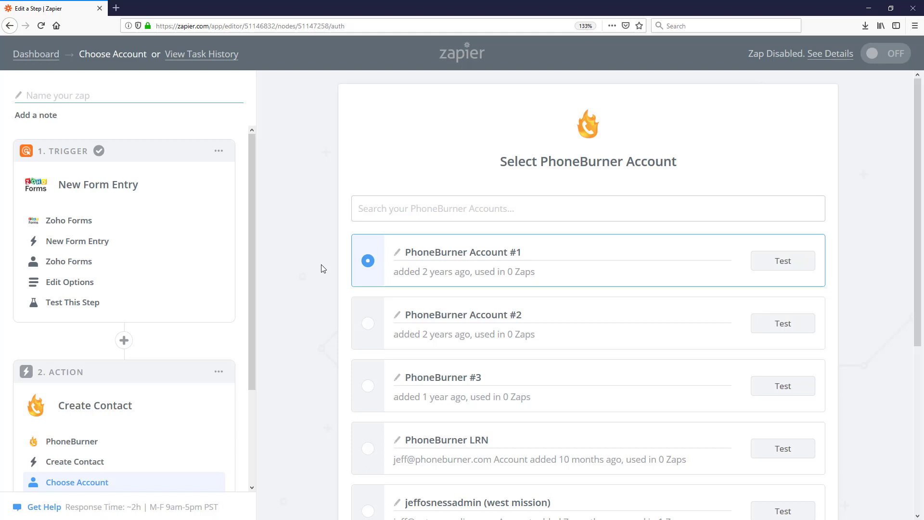
# Step: Use the last listed existing PhoneBurner account after testing it, instead of connecting a new one
pyautogui.scroll(-3, 322, 264)
pyautogui.scroll(-2, 321, 257)
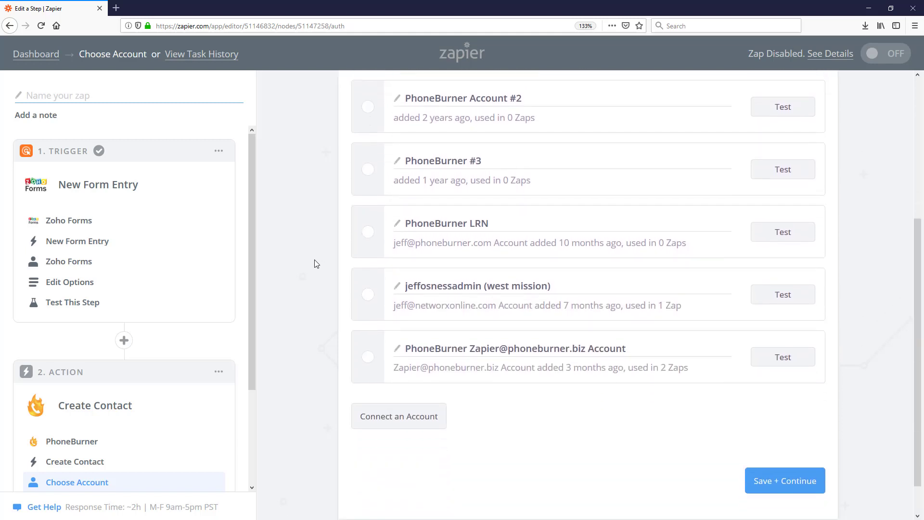
pyautogui.scroll(-1, 314, 260)
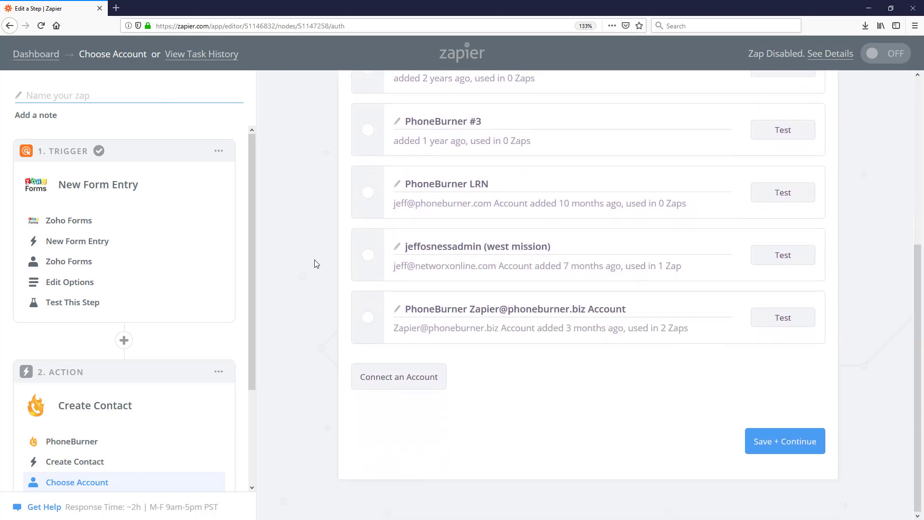
pyautogui.click(418, 384)
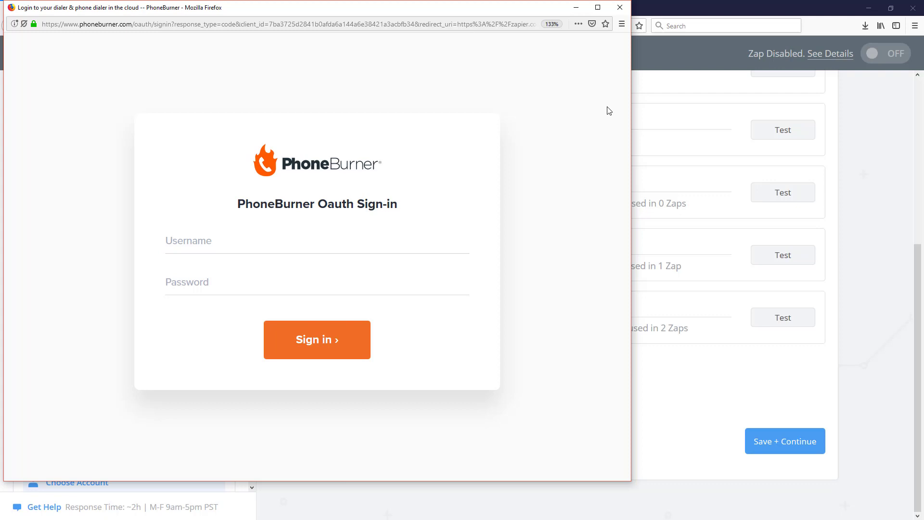
pyautogui.click(620, 8)
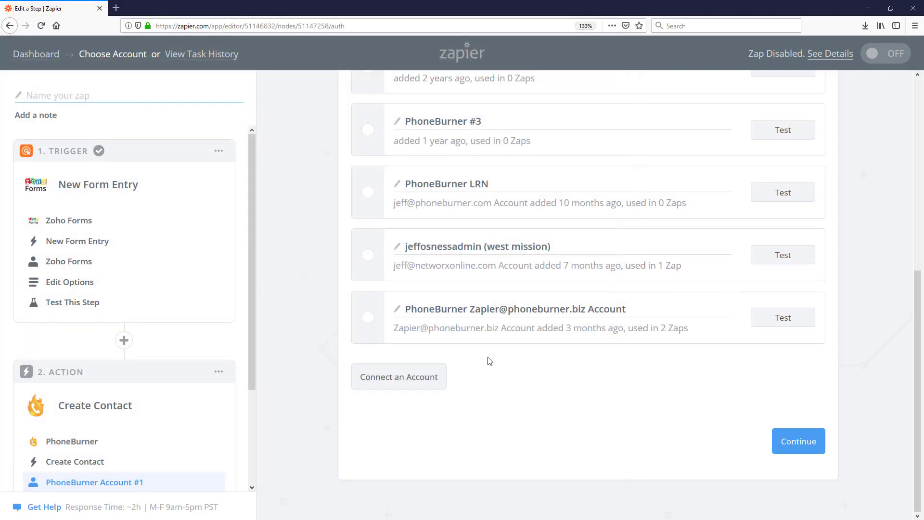
pyautogui.click(784, 320)
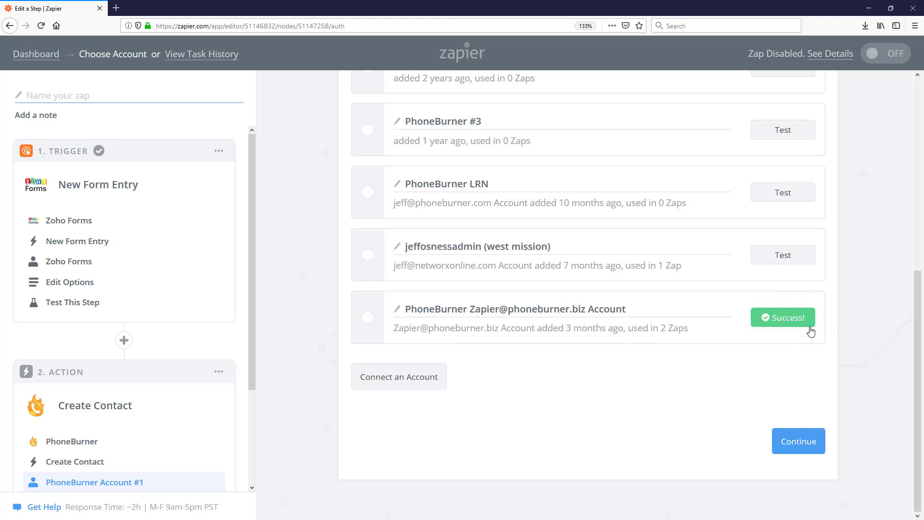
pyautogui.click(368, 318)
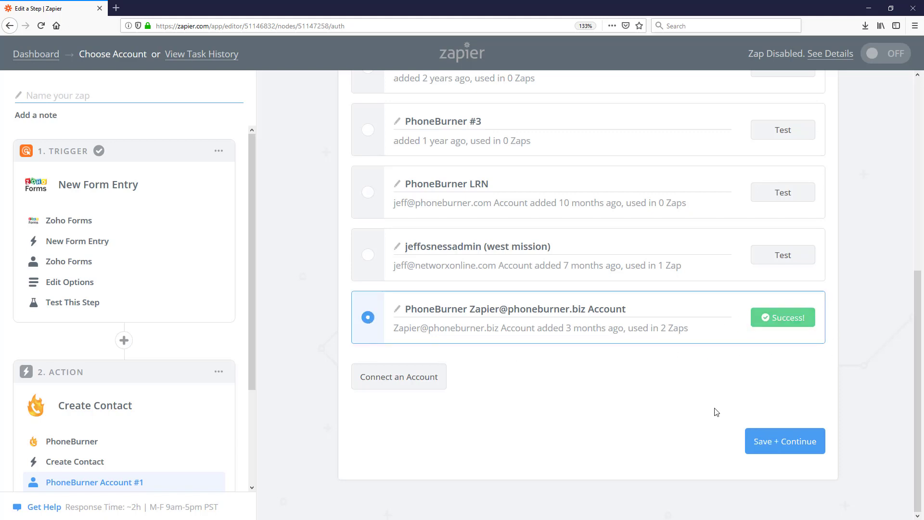
pyautogui.click(773, 440)
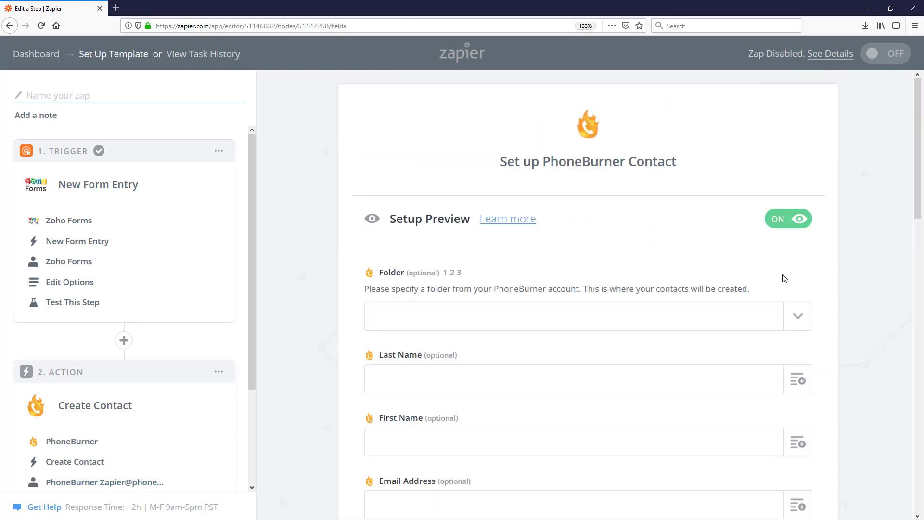
# Step: Set the contact Folder to Zoho Forms
pyautogui.scroll(-3, 819, 246)
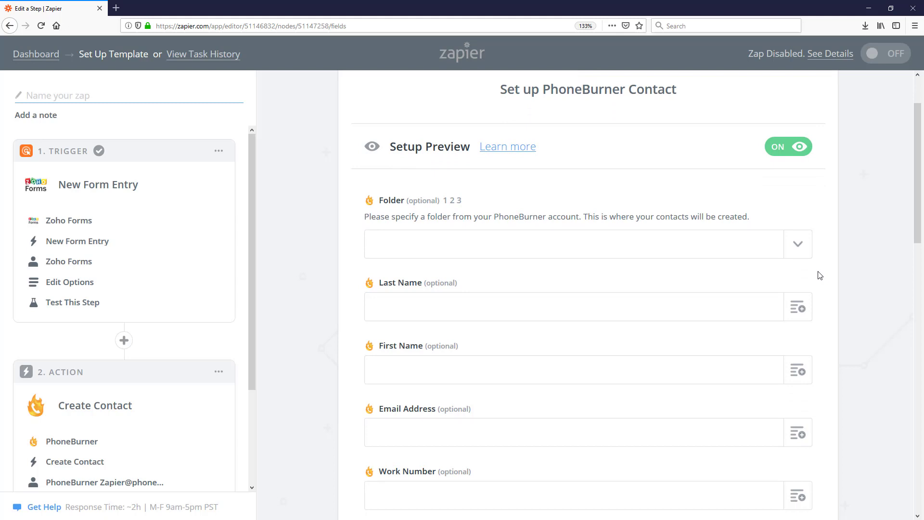
pyautogui.scroll(-3, 819, 273)
pyautogui.click(803, 173)
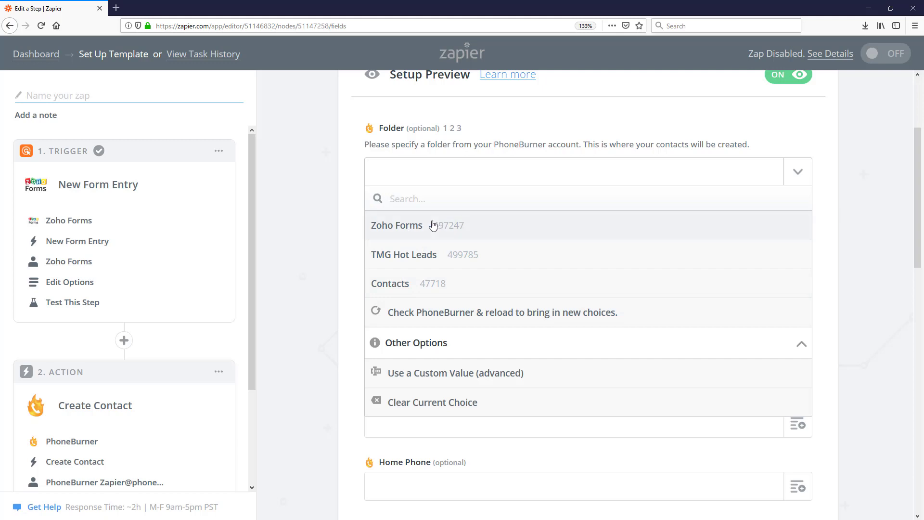
pyautogui.click(427, 234)
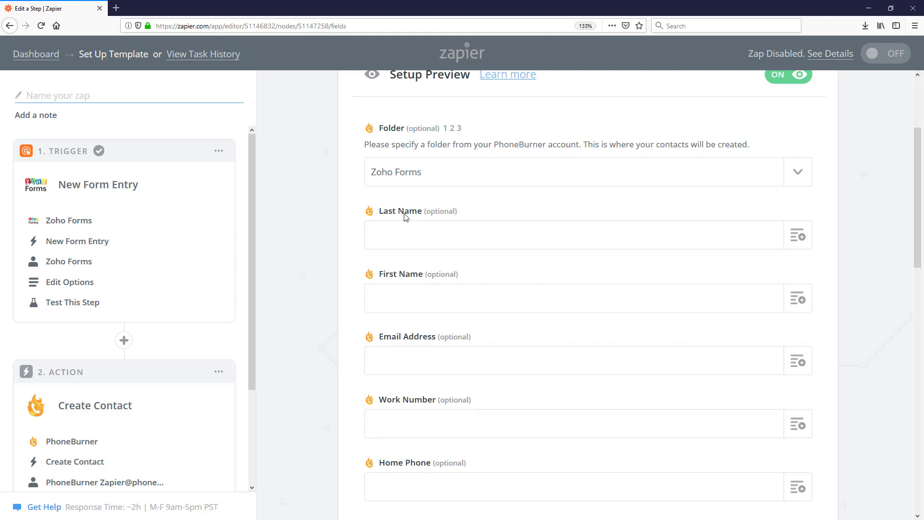
# Step: Map Full name-Last to Last Name and Full name-First to First Name
pyautogui.click(798, 236)
pyautogui.scroll(-2, 437, 402)
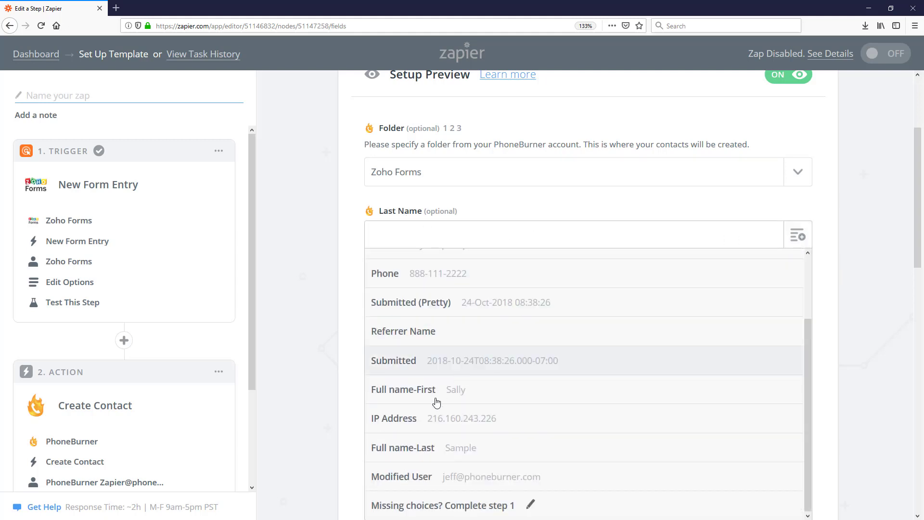
pyautogui.click(426, 449)
pyautogui.click(798, 299)
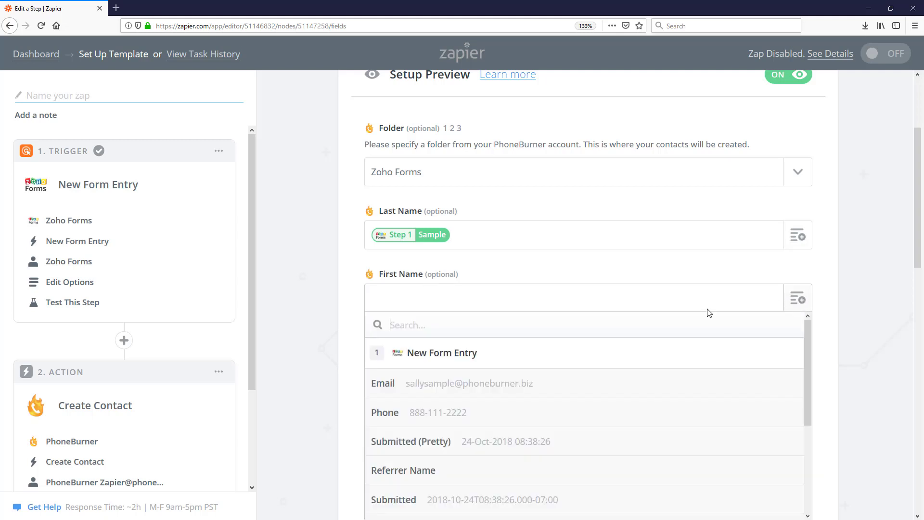
pyautogui.scroll(-2, 476, 394)
pyautogui.click(421, 457)
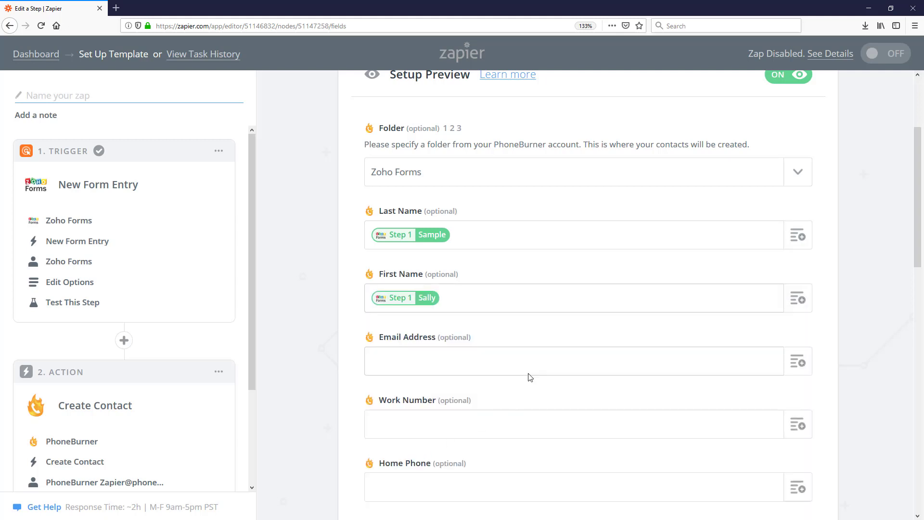
# Step: Map the form's email into Email Address and review the remaining optional fields
pyautogui.scroll(-2, 530, 377)
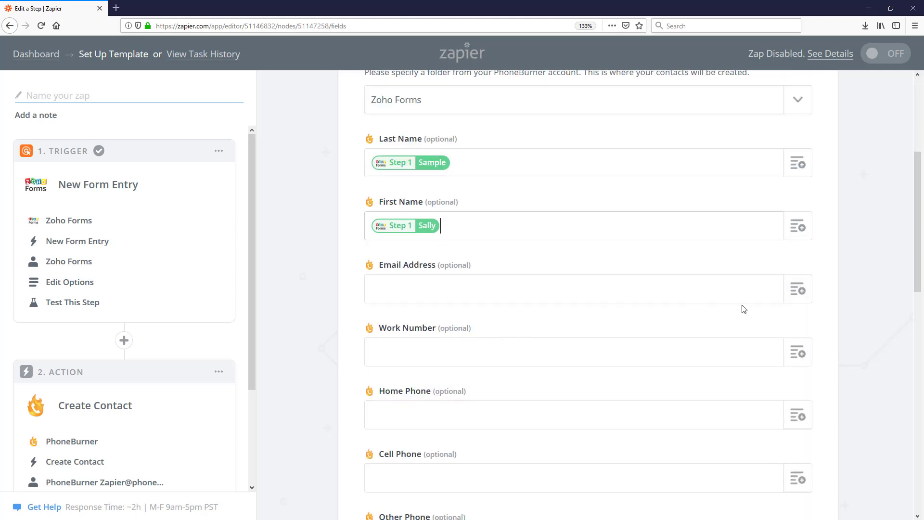
pyautogui.click(797, 289)
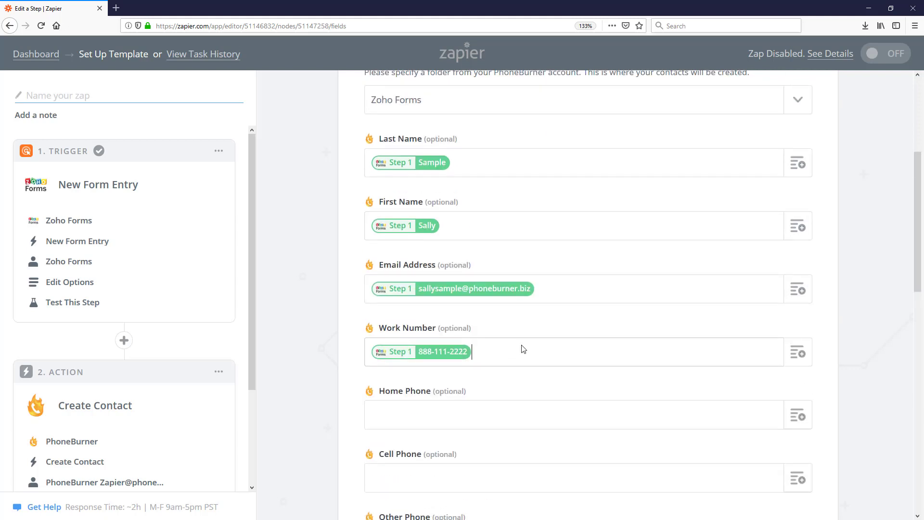
pyautogui.scroll(-2, 522, 346)
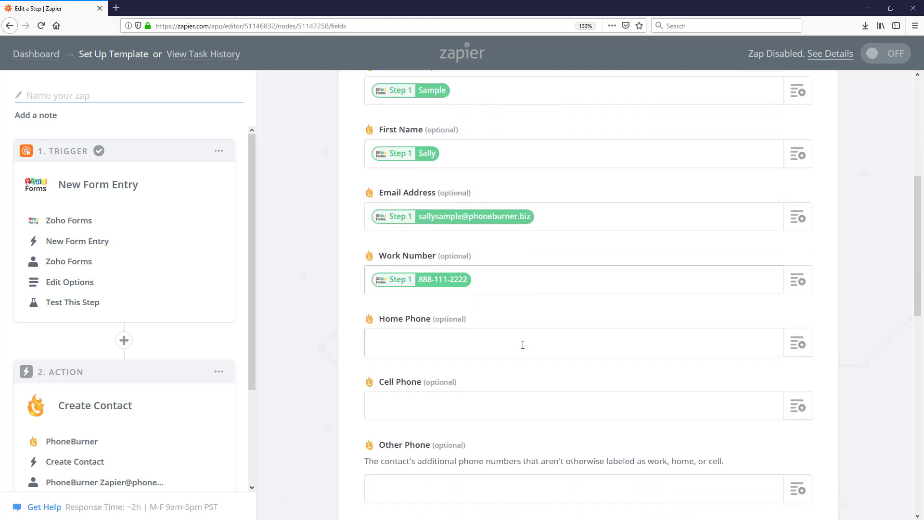
pyautogui.scroll(-4, 524, 348)
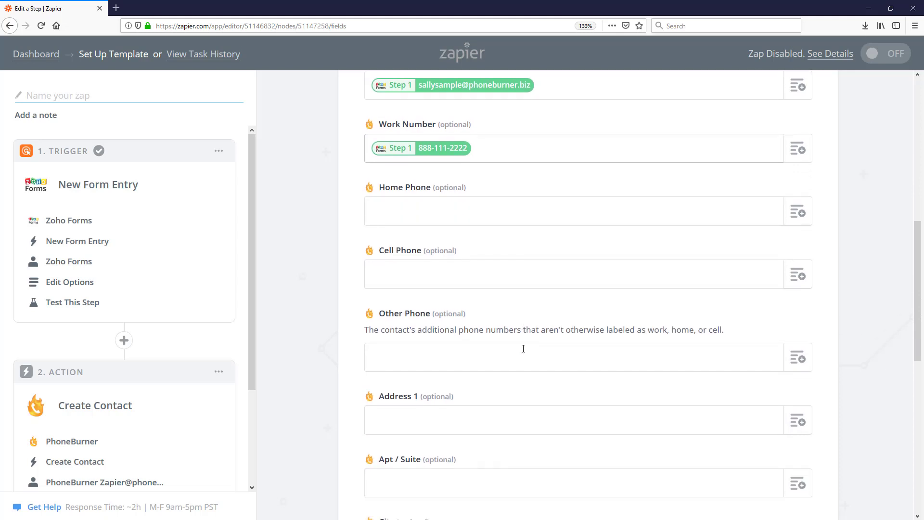
pyautogui.scroll(-2, 521, 332)
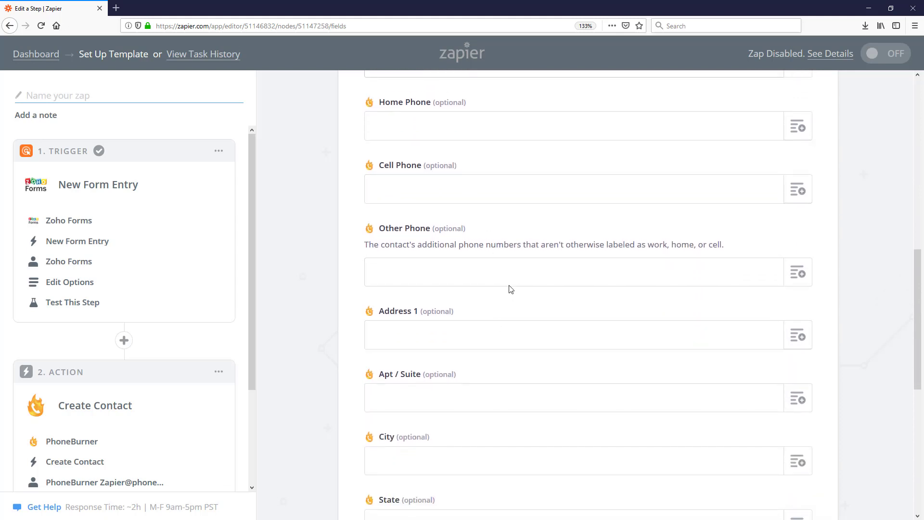
pyautogui.scroll(-8, 507, 292)
pyautogui.scroll(-2, 505, 293)
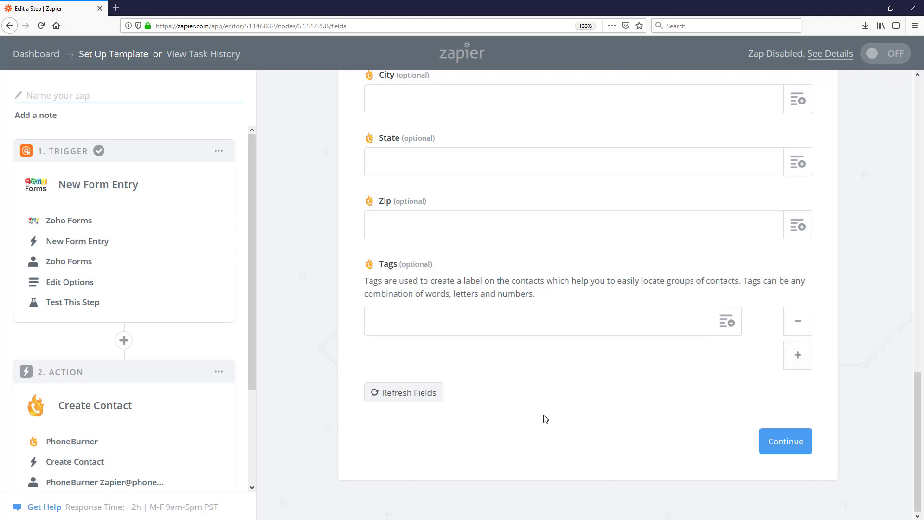
# Step: Save the field mapping and send the sample contact to PhoneBurner as a test
pyautogui.click(780, 442)
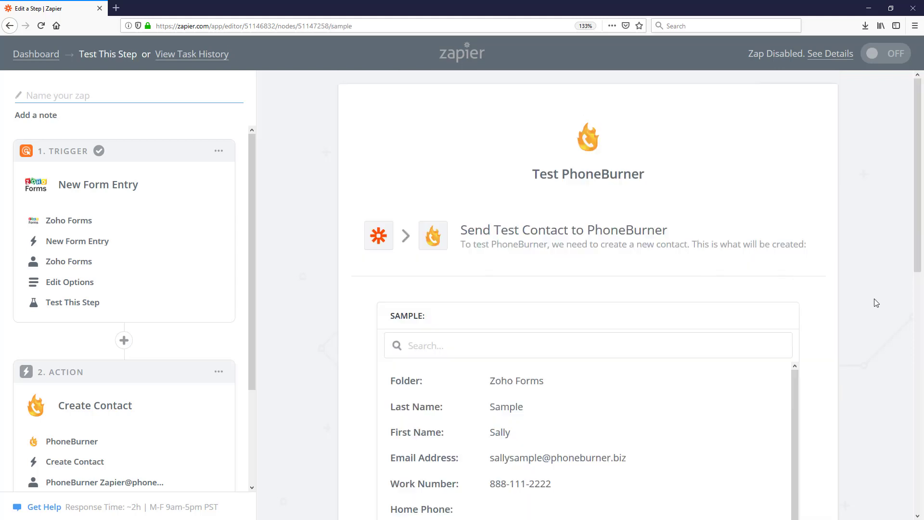
pyautogui.scroll(-2, 763, 367)
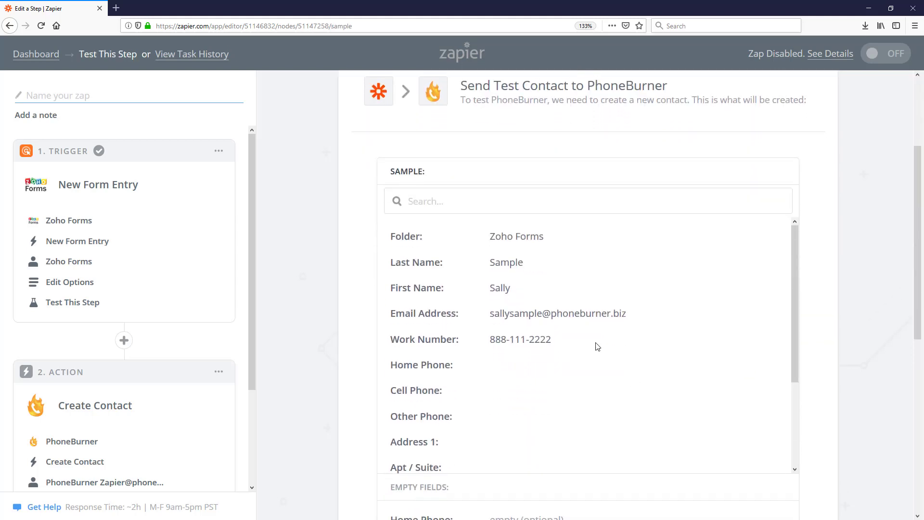
pyautogui.scroll(-1, 597, 347)
pyautogui.scroll(-3, 596, 344)
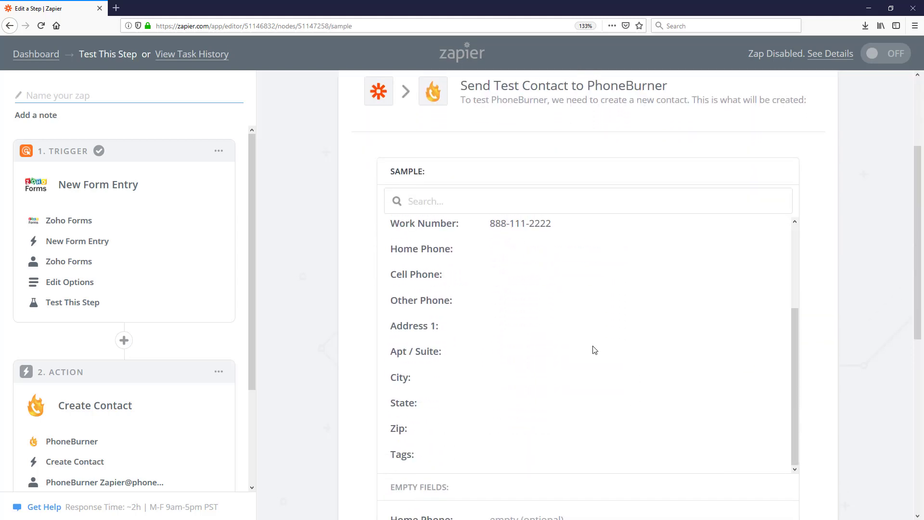
pyautogui.scroll(4, 593, 350)
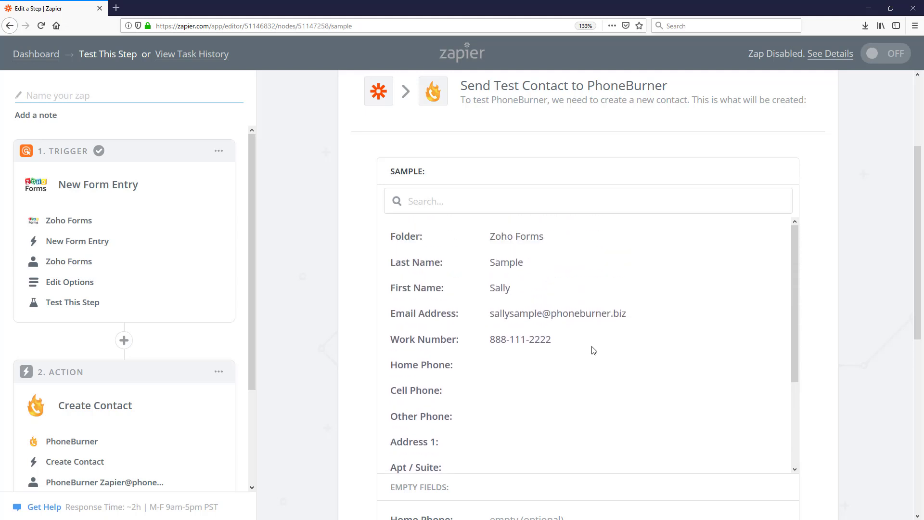
pyautogui.scroll(-7, 868, 306)
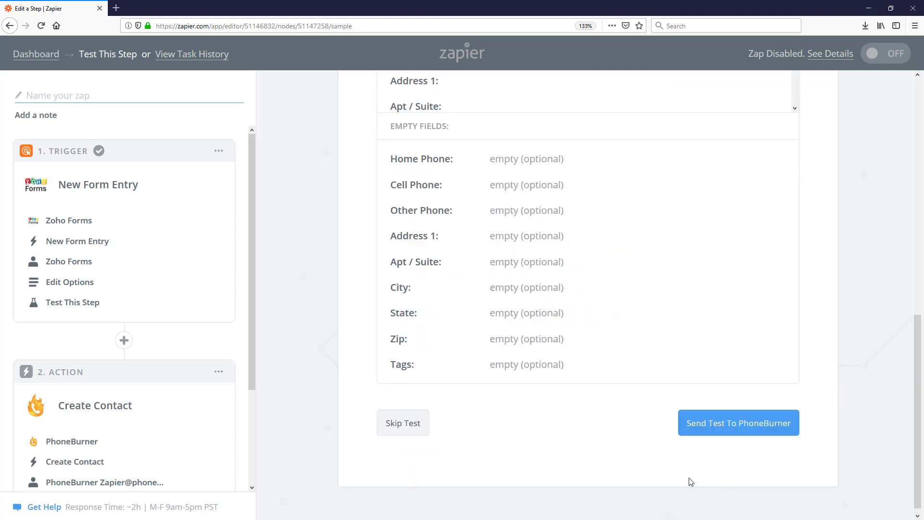
pyautogui.click(744, 428)
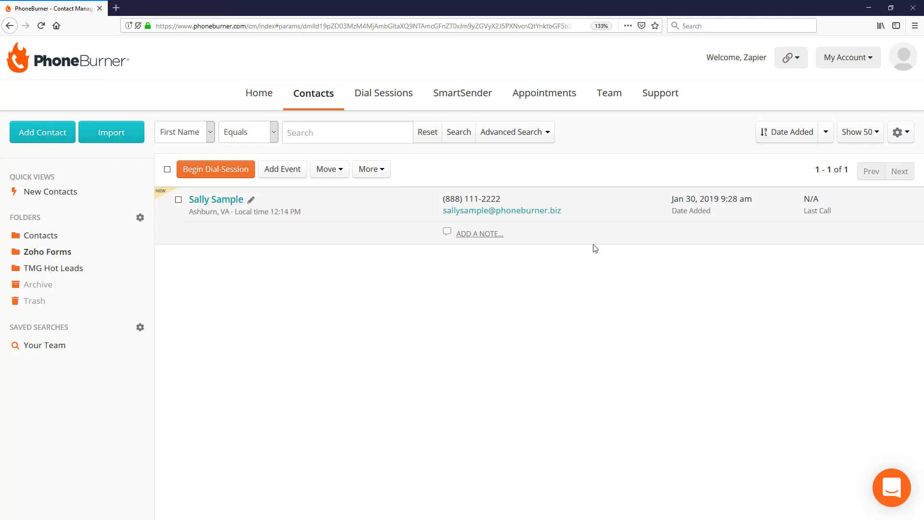
# Step: Open PhoneBurner's Support page
pyautogui.click(654, 94)
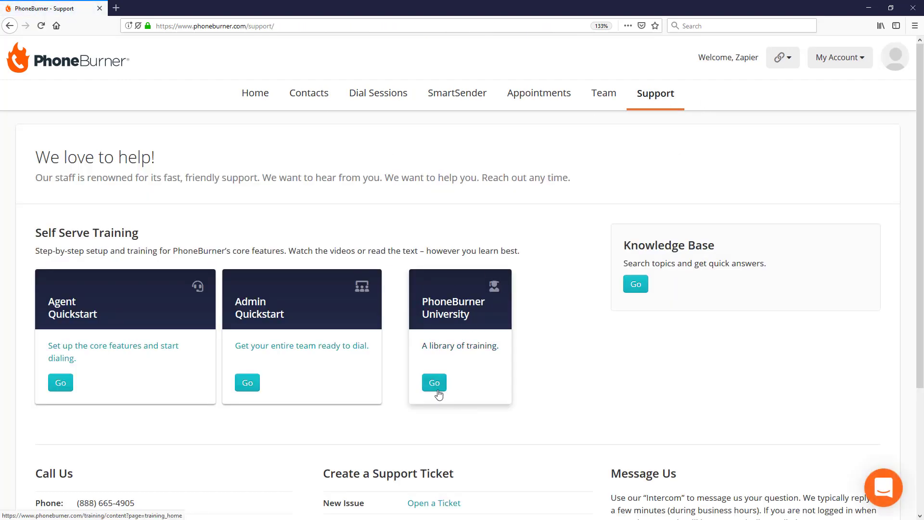
# Step: Go to PhoneBurner University's Third Party Integrations Zapier section and expand Step 1's welcome instructions
pyautogui.click(434, 385)
pyautogui.scroll(-10, 376, 356)
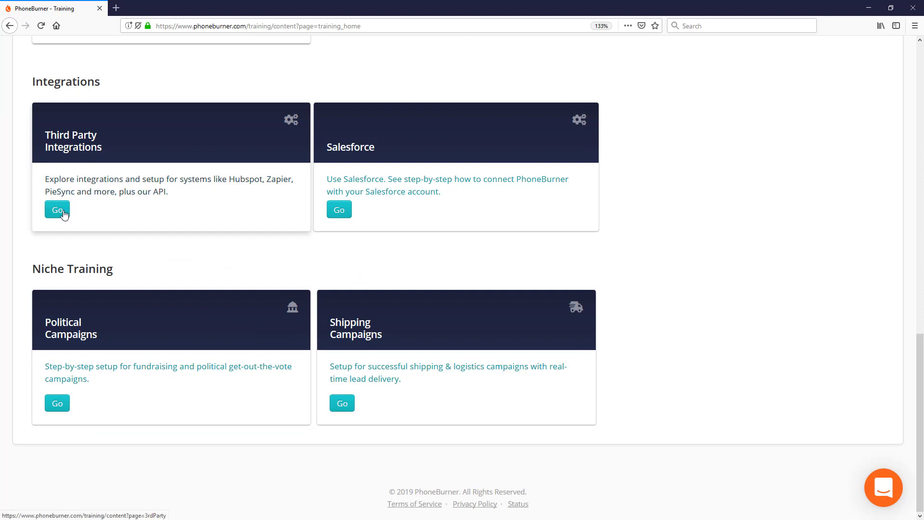
pyautogui.click(65, 213)
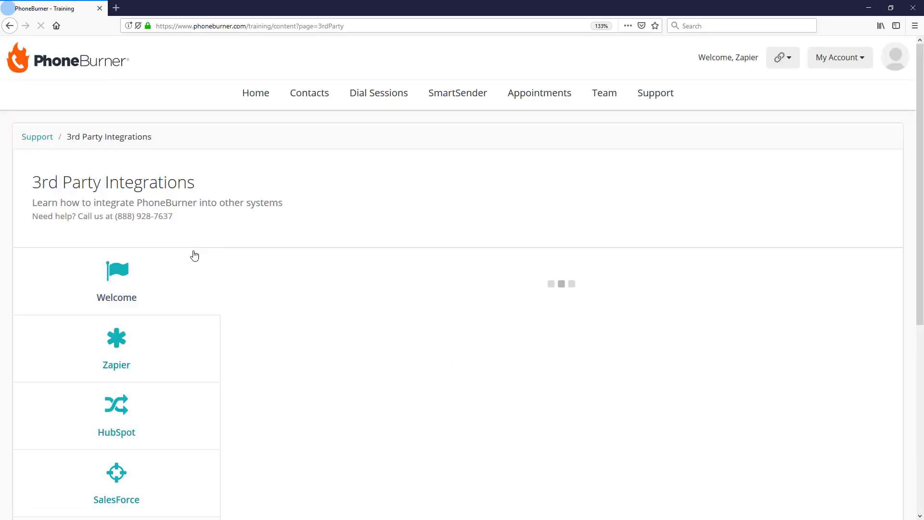
pyautogui.click(116, 351)
pyautogui.click(316, 321)
pyautogui.scroll(-7, 321, 318)
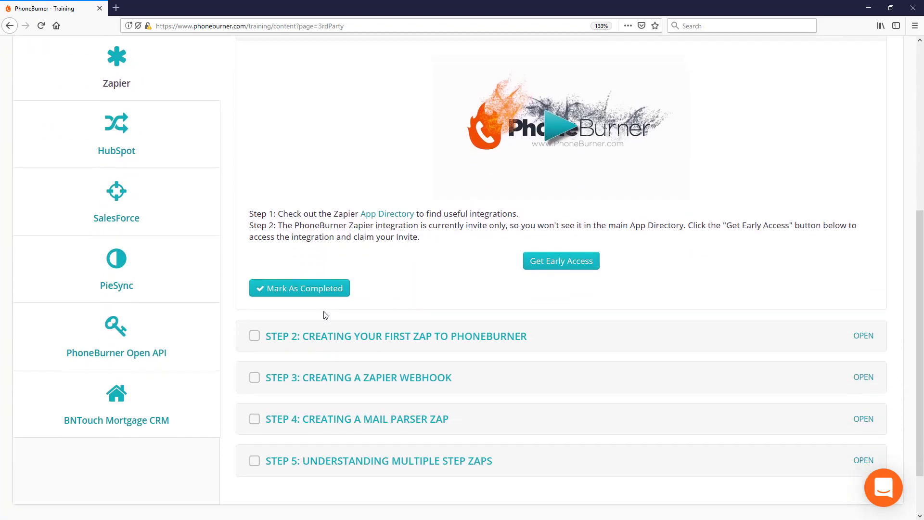